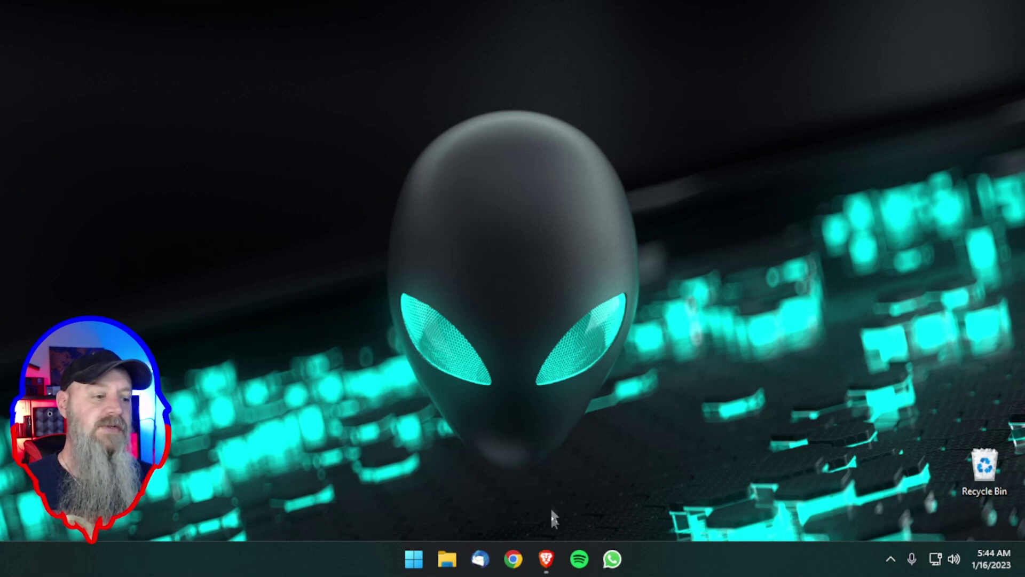
Step: Go to the Twitch Creator Dashboard from the account menu and open Settings > Revenue
{"action": "left_click", "coordinate": [546, 558]}
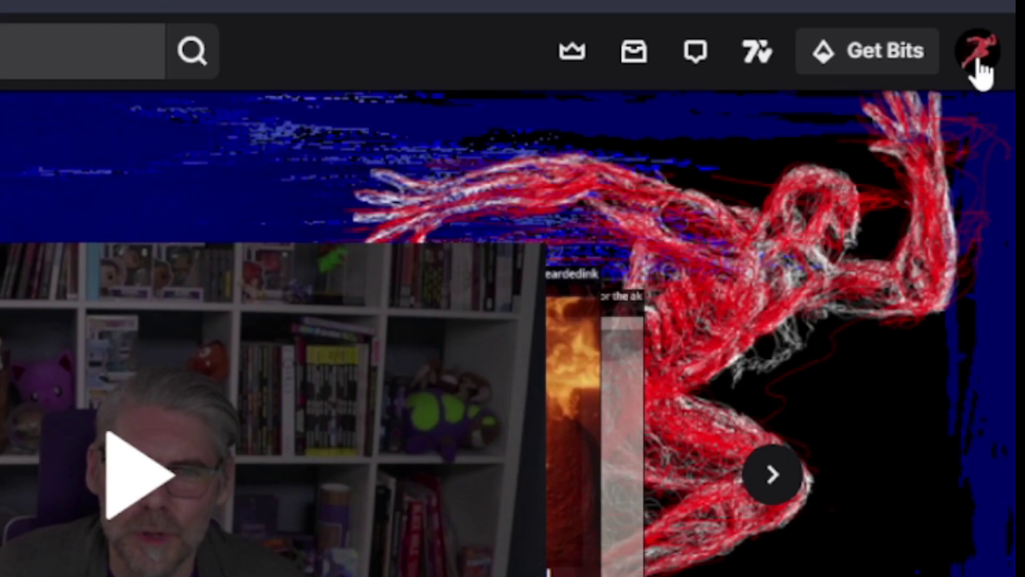
{"action": "left_click", "coordinate": [1006, 93]}
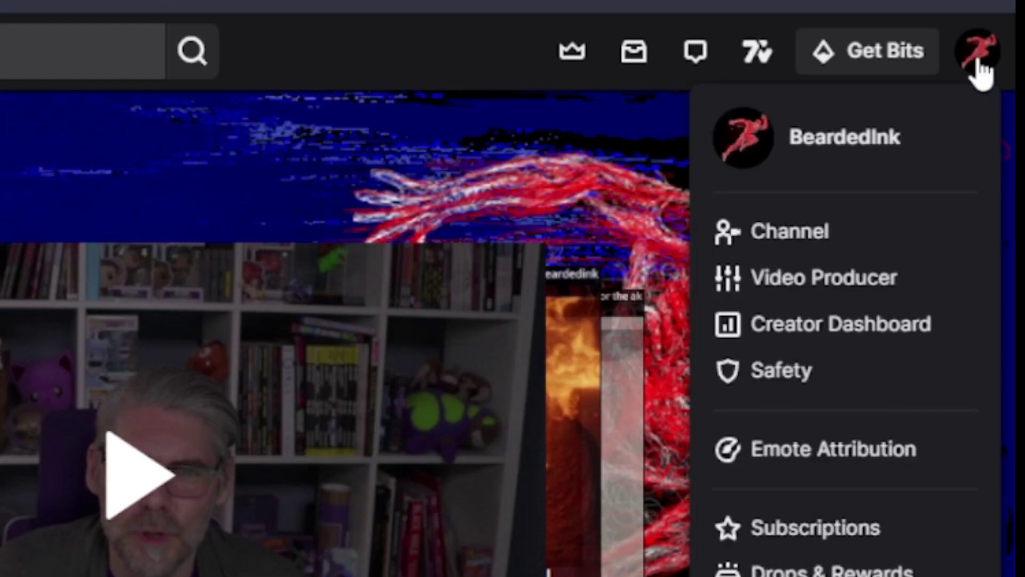
{"action": "left_click", "coordinate": [834, 335]}
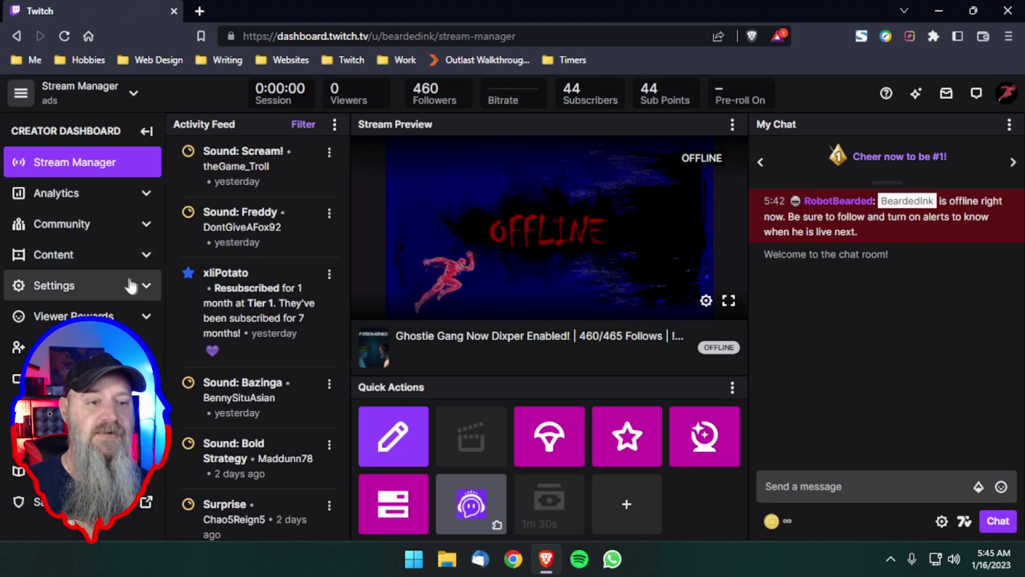
{"action": "left_click", "coordinate": [141, 287]}
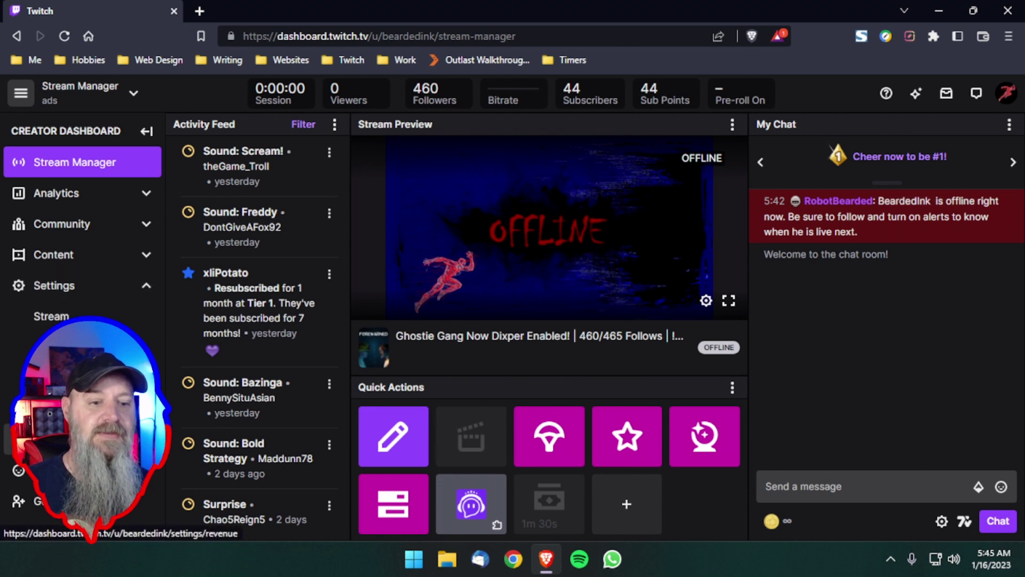
{"action": "left_click", "coordinate": [107, 336]}
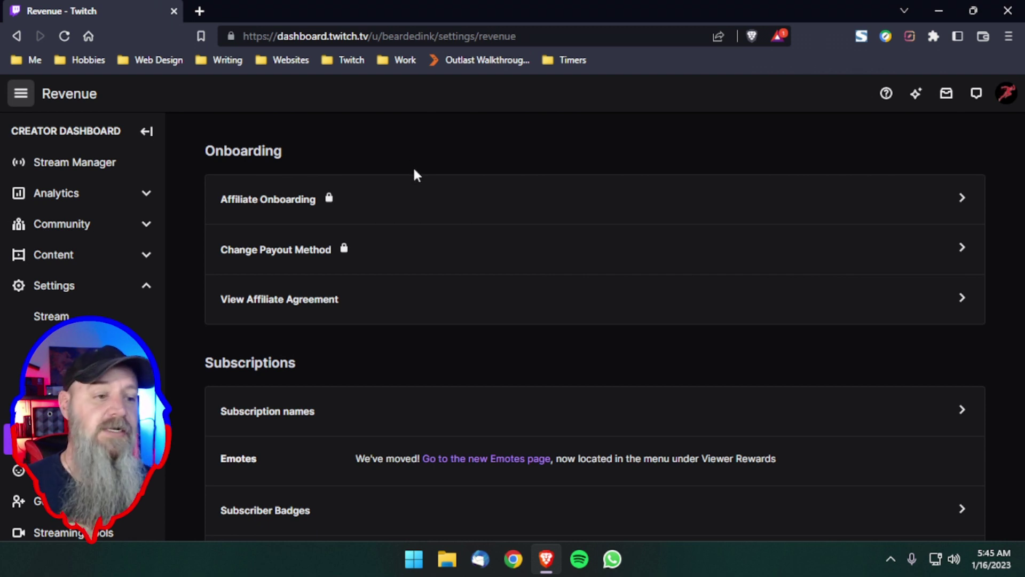
Step: Scroll the Revenue page down to the Ads section showing Ads Manager and preroll options
{"action": "scroll", "coordinate": [425, 184], "scroll_direction": "down", "scroll_amount": 2}
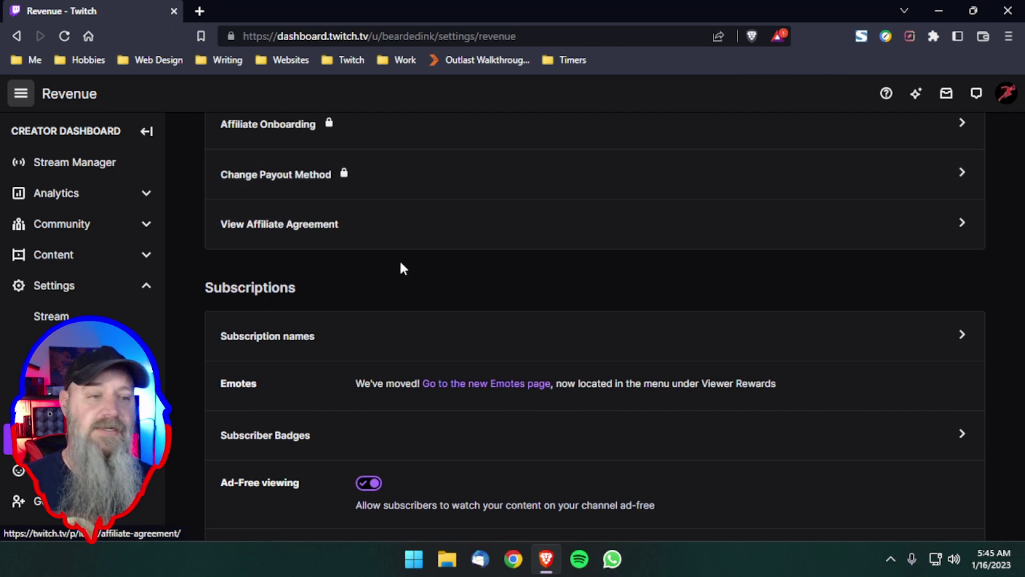
{"action": "scroll", "coordinate": [400, 268], "scroll_direction": "down", "scroll_amount": 10}
{"action": "scroll", "coordinate": [399, 261], "scroll_direction": "down", "scroll_amount": 8}
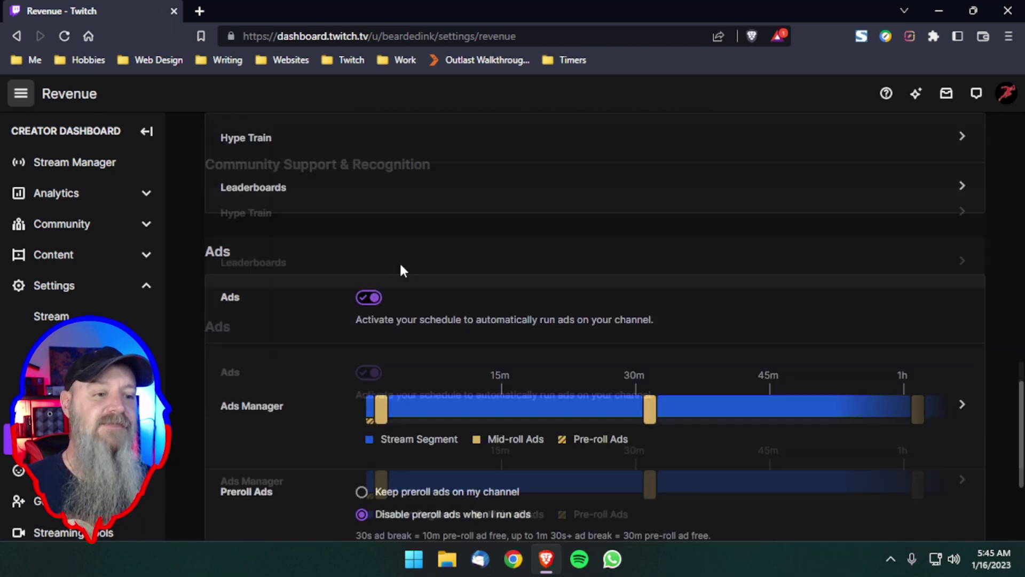
{"action": "scroll", "coordinate": [278, 202], "scroll_direction": "up", "scroll_amount": 1}
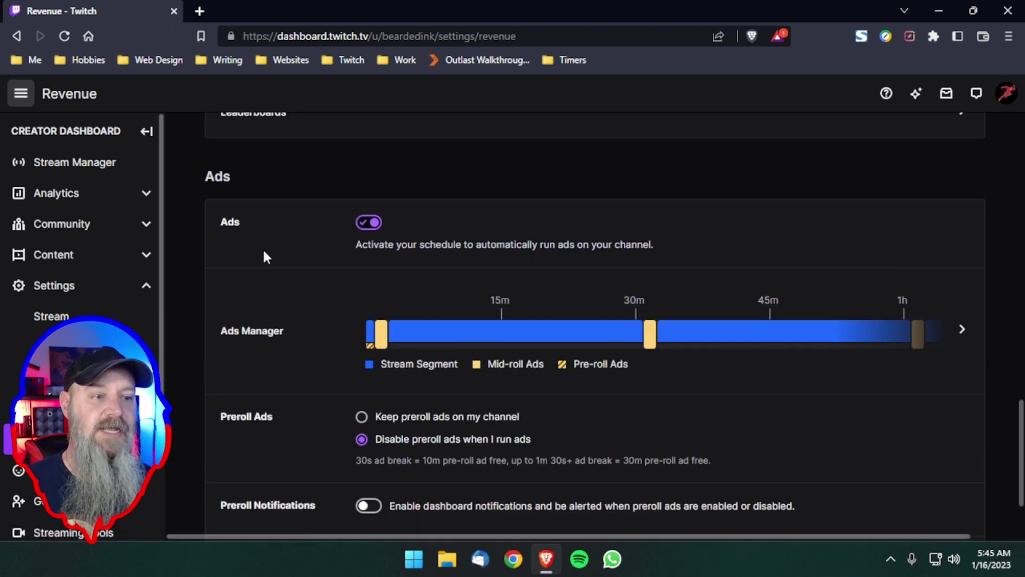
{"action": "scroll", "coordinate": [299, 272], "scroll_direction": "down", "scroll_amount": 2}
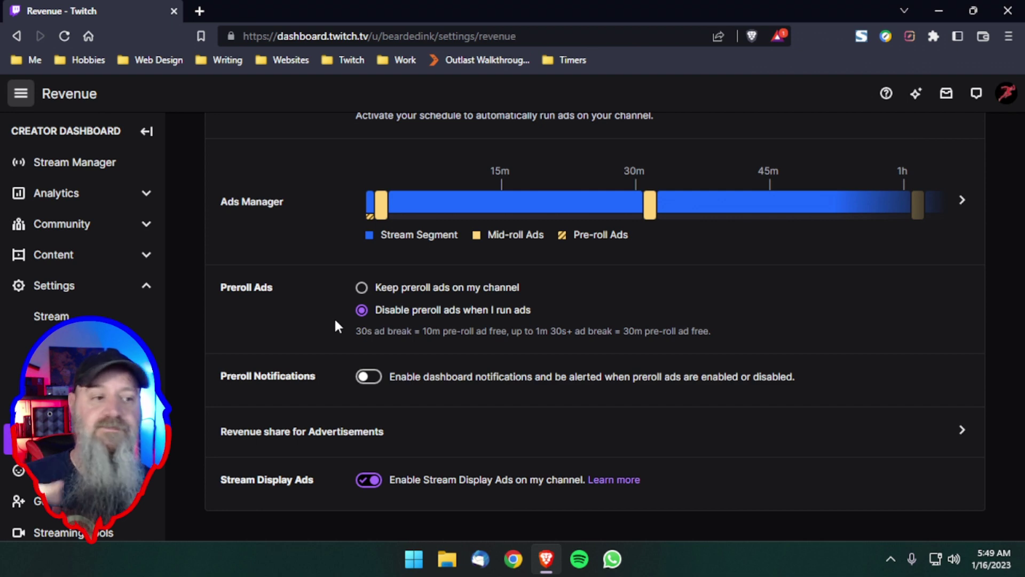
{"action": "scroll", "coordinate": [335, 331], "scroll_direction": "up", "scroll_amount": 3}
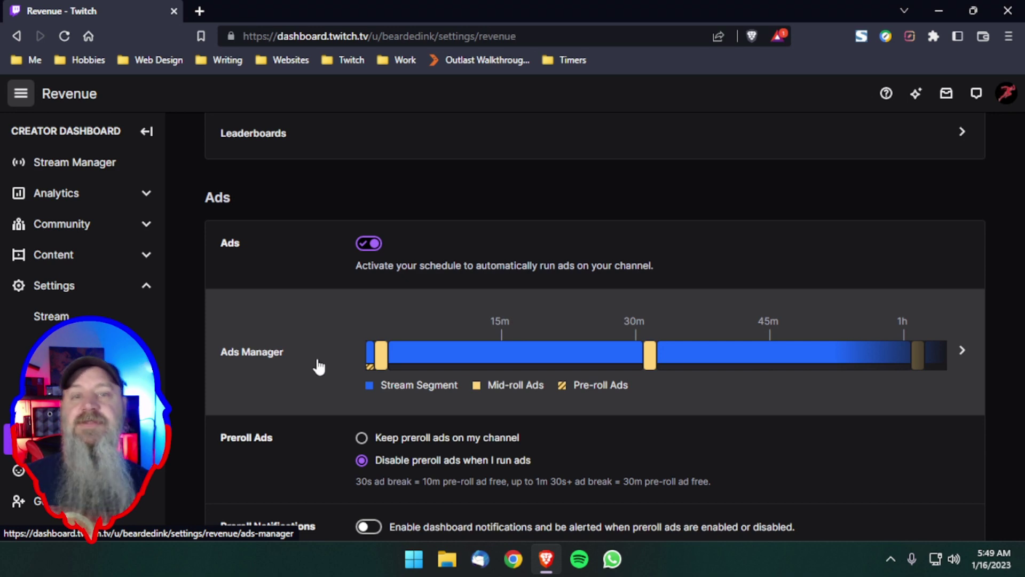
Step: Schedule ads every 30 minutes at 1m 30s with a 1-minute start delay, and activate the schedule
{"action": "left_click", "coordinate": [319, 367]}
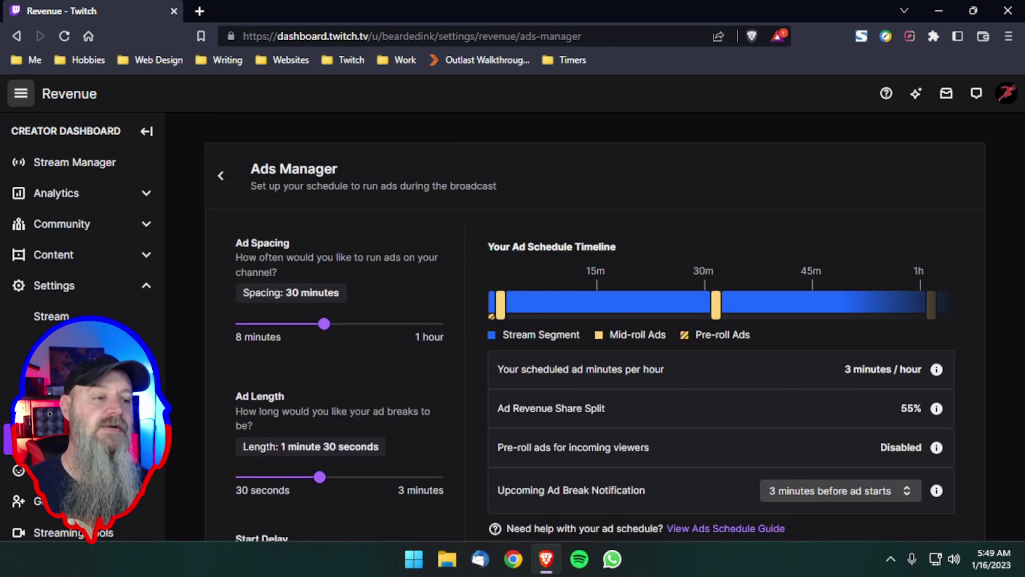
{"action": "scroll", "coordinate": [461, 337], "scroll_direction": "down", "scroll_amount": 3}
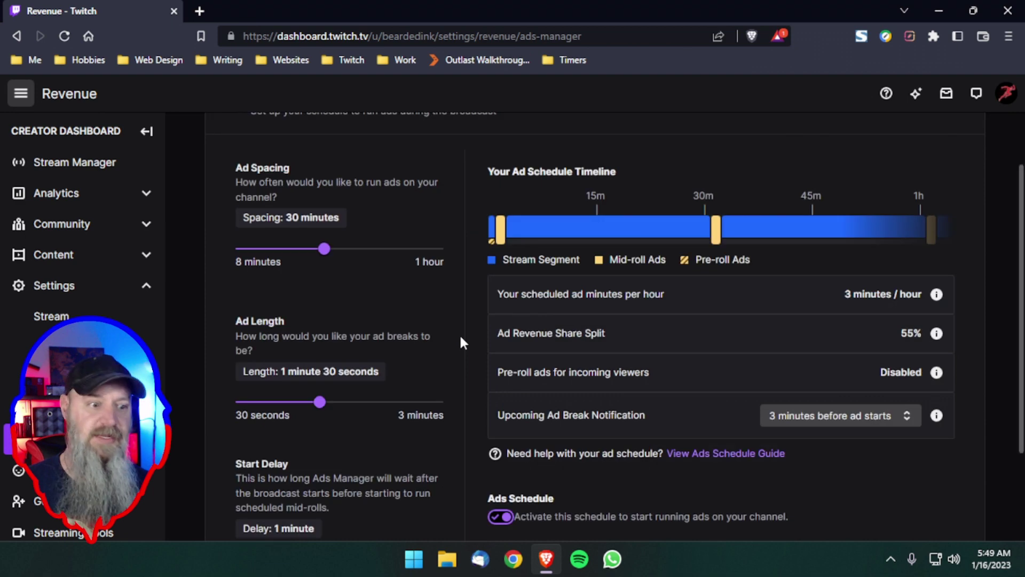
{"action": "scroll", "coordinate": [459, 333], "scroll_direction": "down", "scroll_amount": 1}
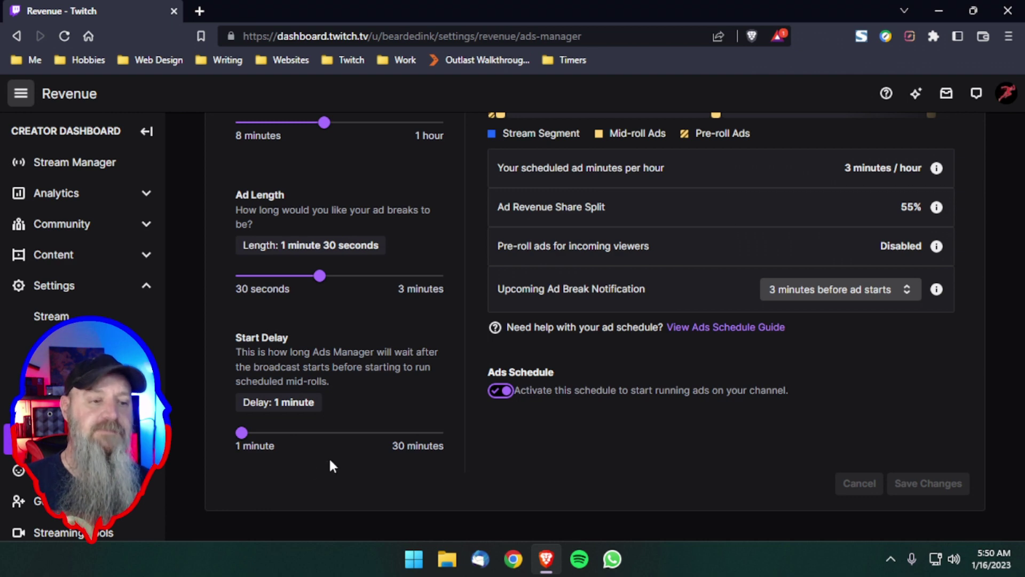
{"action": "scroll", "coordinate": [338, 457], "scroll_direction": "up", "scroll_amount": 2}
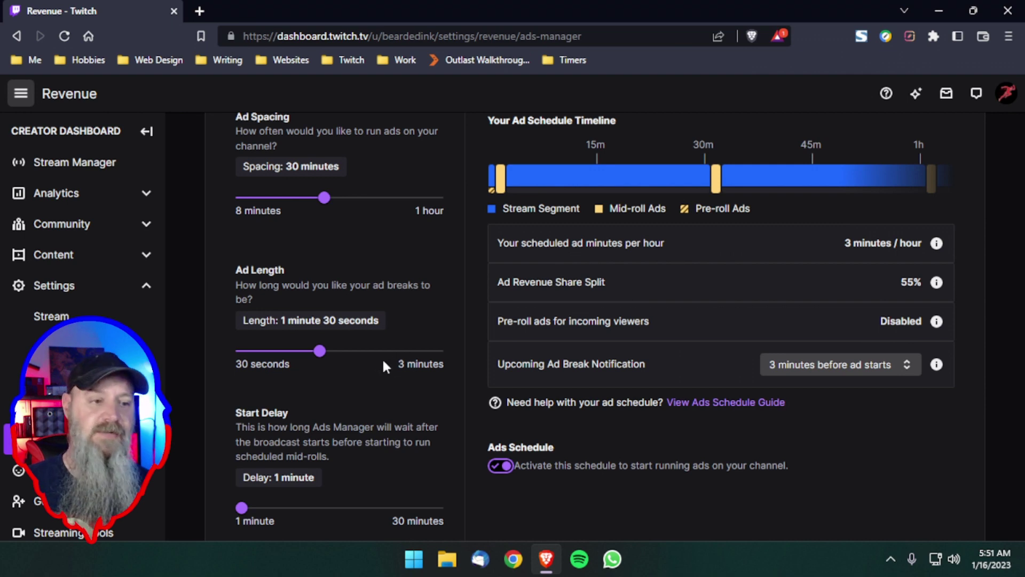
{"action": "scroll", "coordinate": [382, 341], "scroll_direction": "up", "scroll_amount": 2}
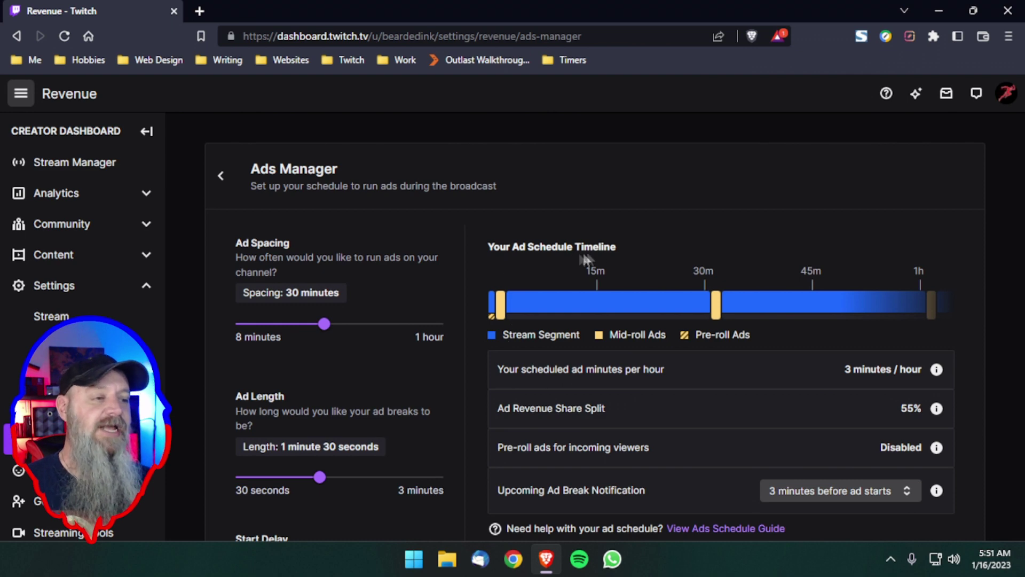
{"action": "scroll", "coordinate": [710, 235], "scroll_direction": "down", "scroll_amount": 1}
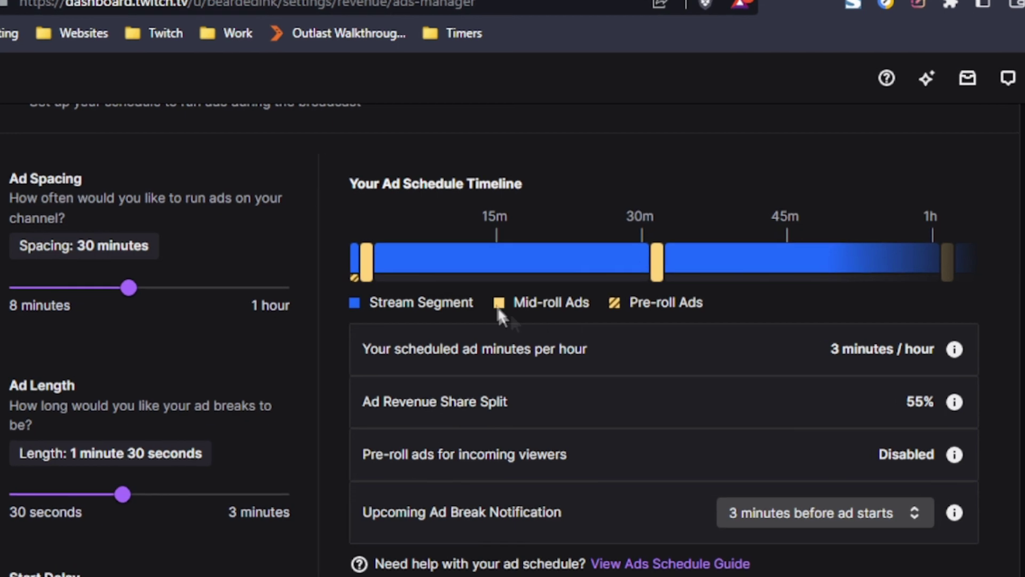
{"action": "mouse_move", "coordinate": [426, 265]}
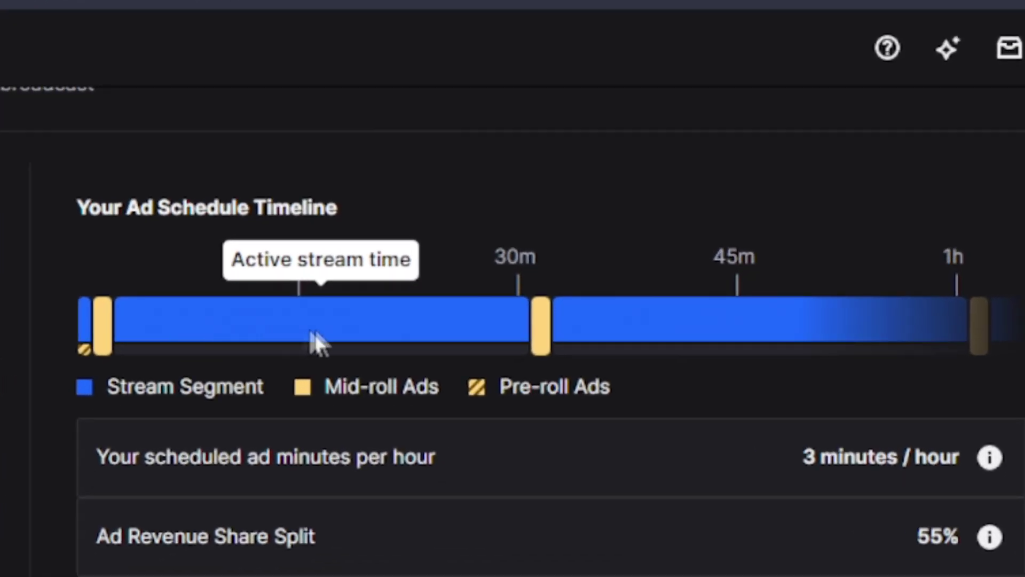
{"action": "mouse_move", "coordinate": [102, 344]}
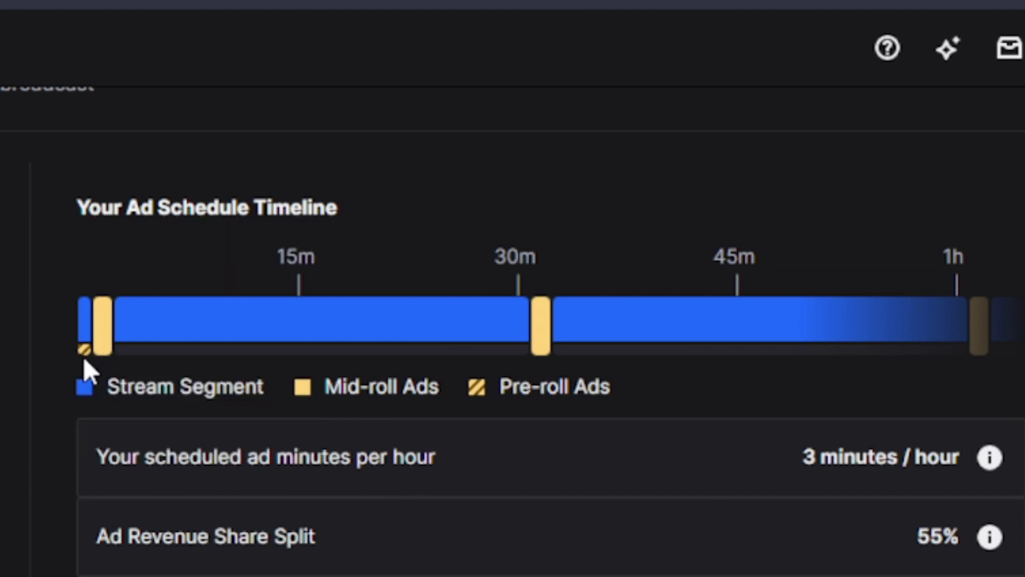
{"action": "mouse_move", "coordinate": [84, 359]}
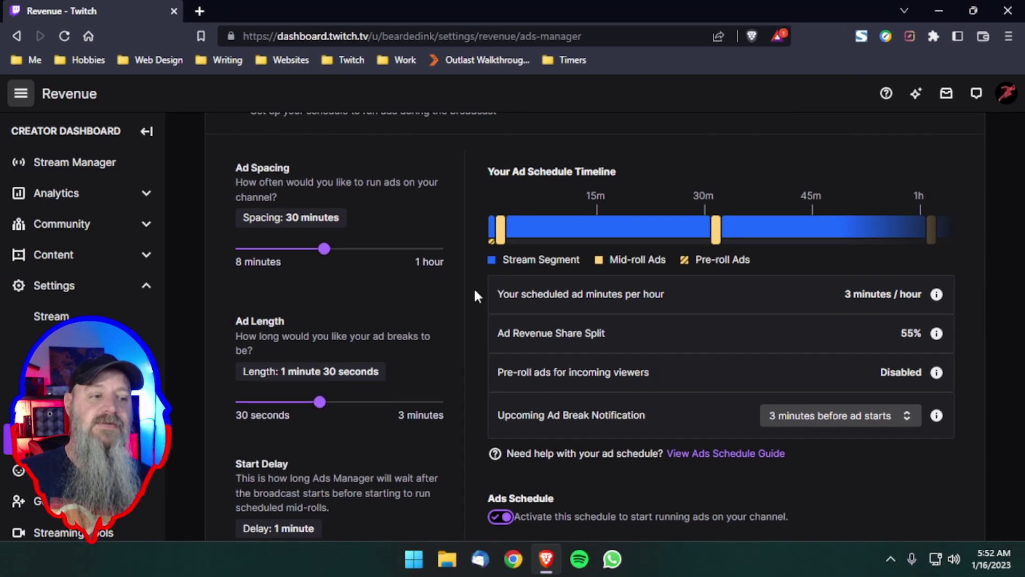
{"action": "scroll", "coordinate": [478, 256], "scroll_direction": "down", "scroll_amount": 1}
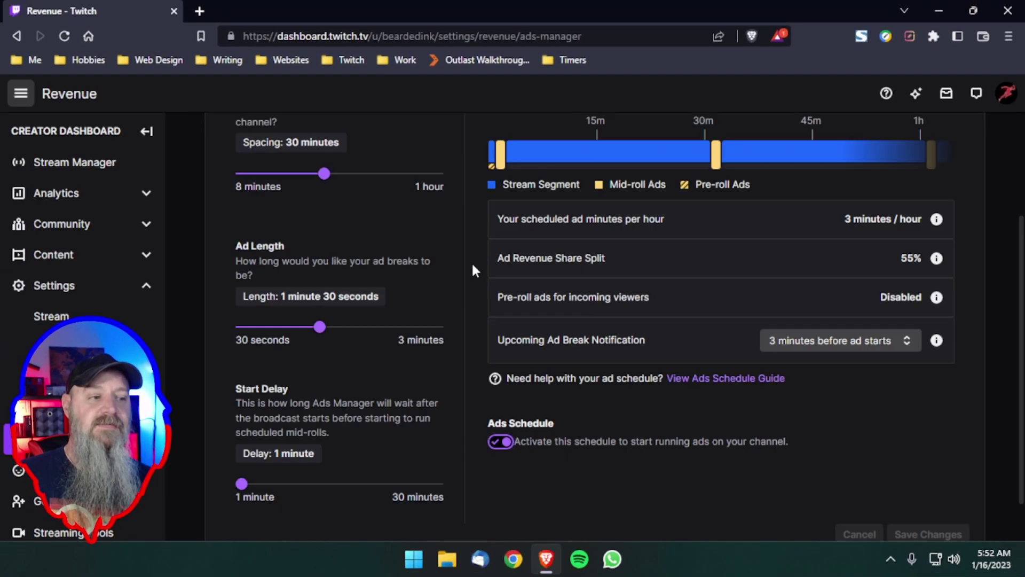
{"action": "left_click_drag", "start_coordinate": [243, 484], "coordinate": [337, 488]}
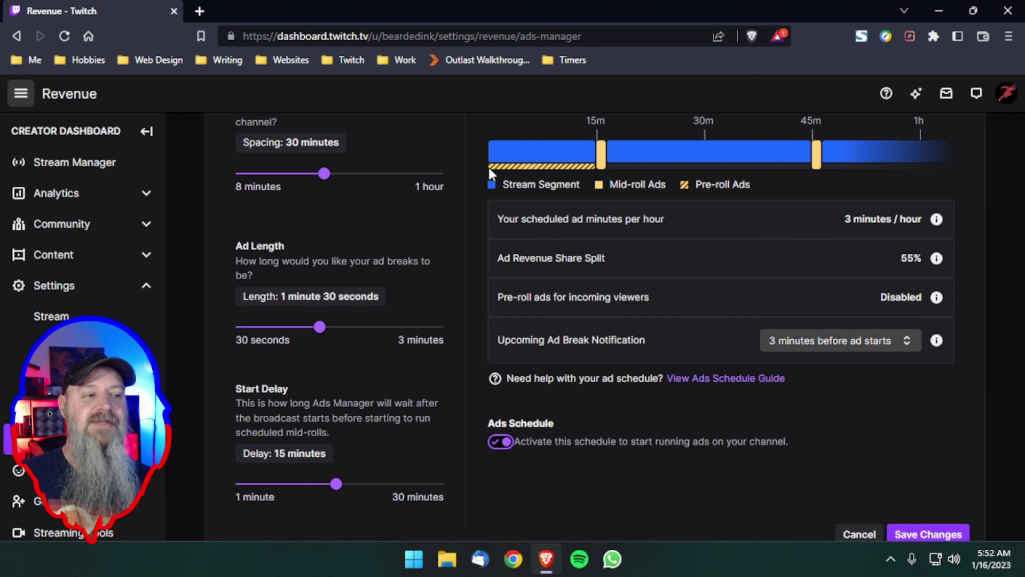
{"action": "mouse_move", "coordinate": [488, 168]}
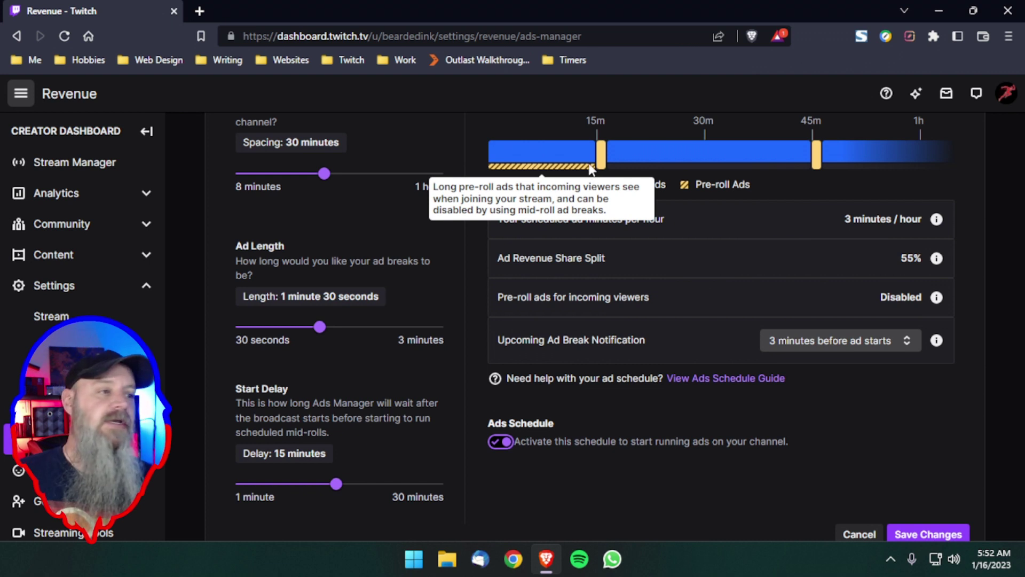
{"action": "mouse_move", "coordinate": [605, 155]}
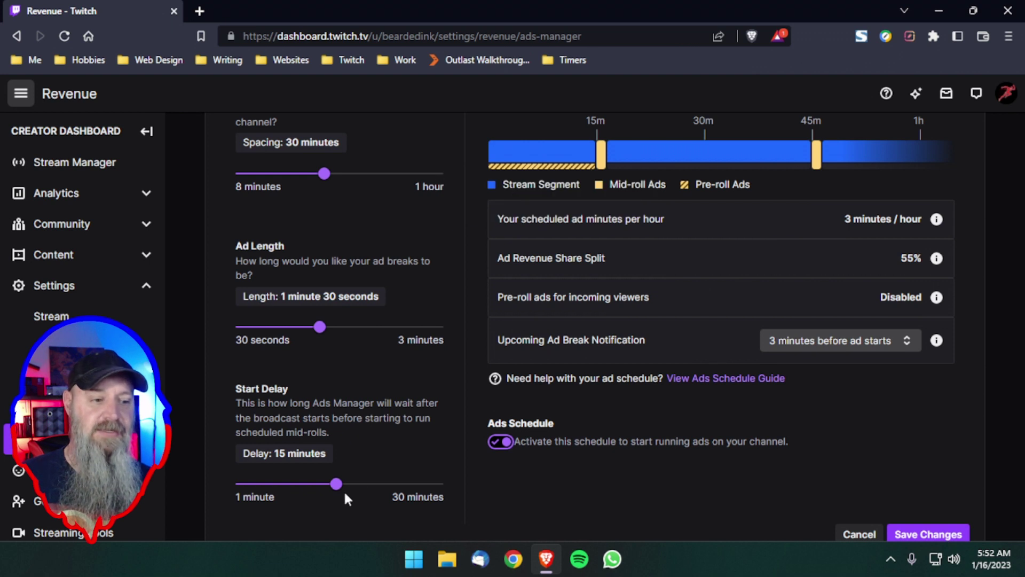
{"action": "left_click_drag", "start_coordinate": [337, 487], "coordinate": [238, 485]}
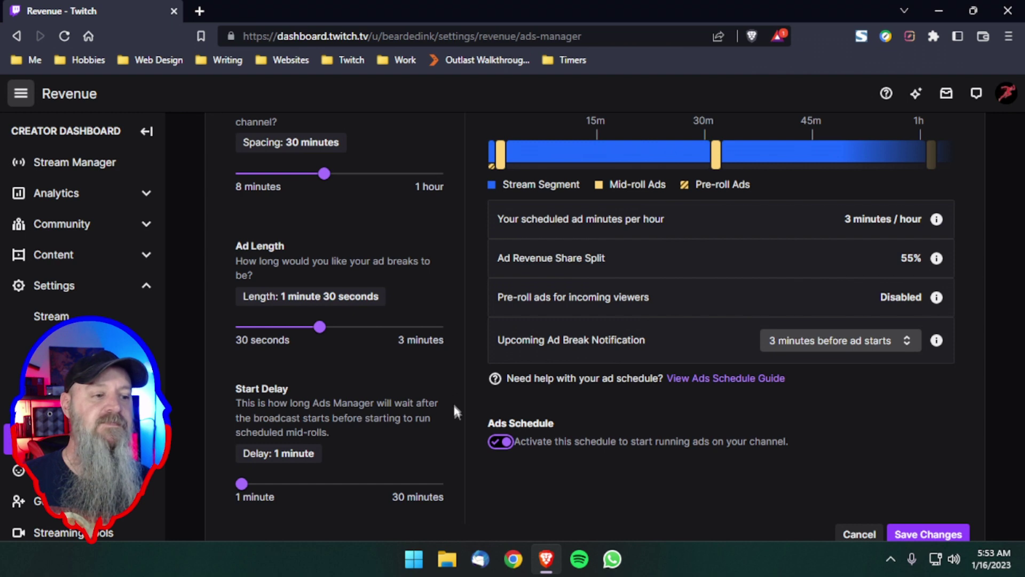
Step: Try ad lengths of 3 minutes, 1m 30s and 1 minute, ending at the 30-second minimum
{"action": "scroll", "coordinate": [459, 379], "scroll_direction": "up", "scroll_amount": 1}
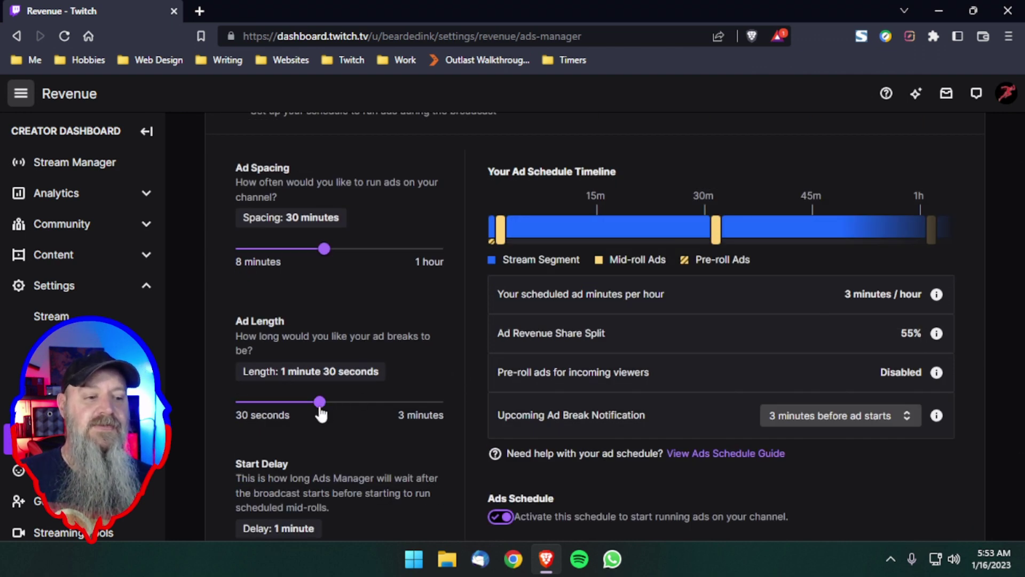
{"action": "left_click_drag", "start_coordinate": [320, 414], "coordinate": [440, 400]}
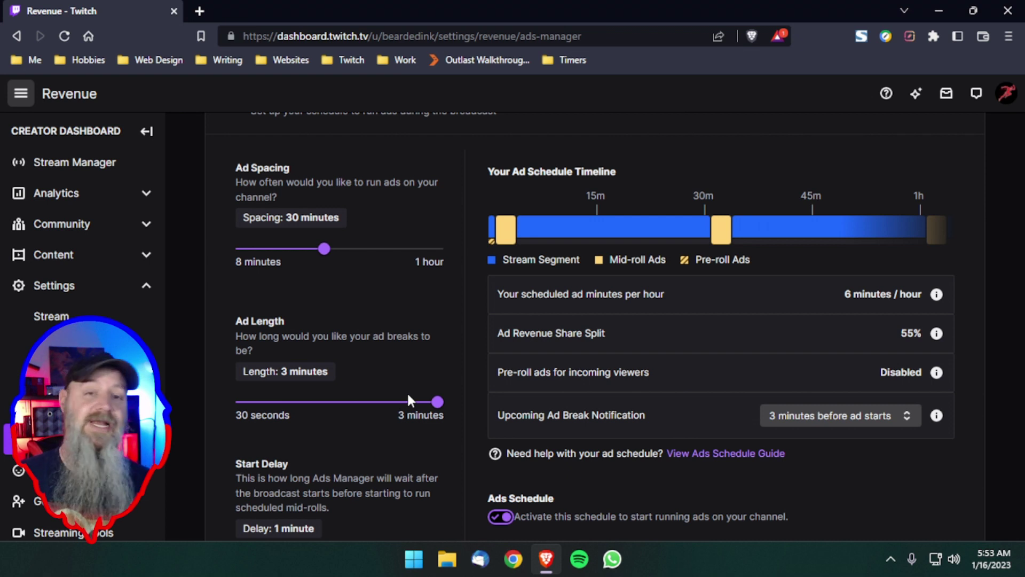
{"action": "left_click", "coordinate": [336, 402]}
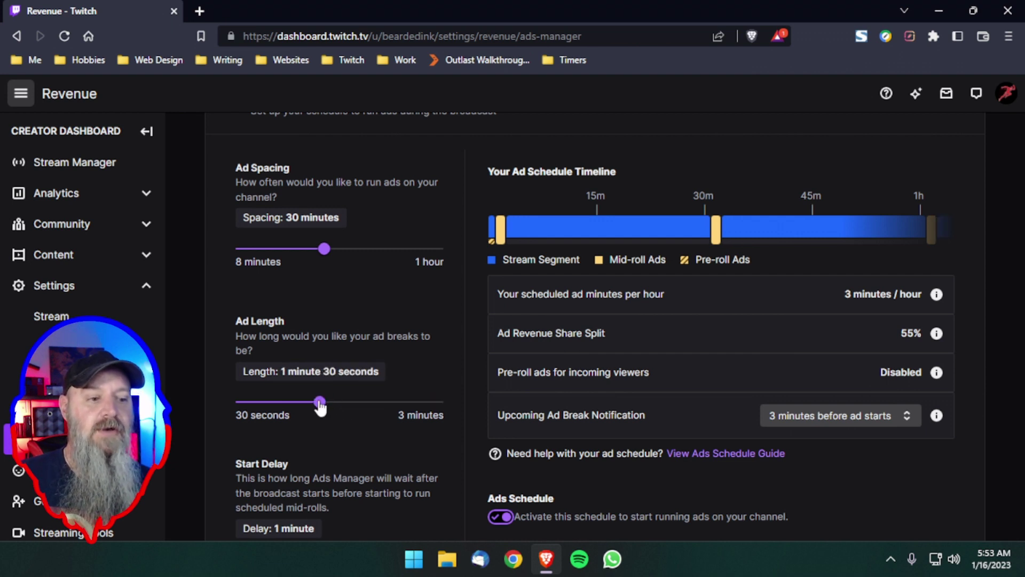
{"action": "left_click_drag", "start_coordinate": [319, 406], "coordinate": [301, 409]}
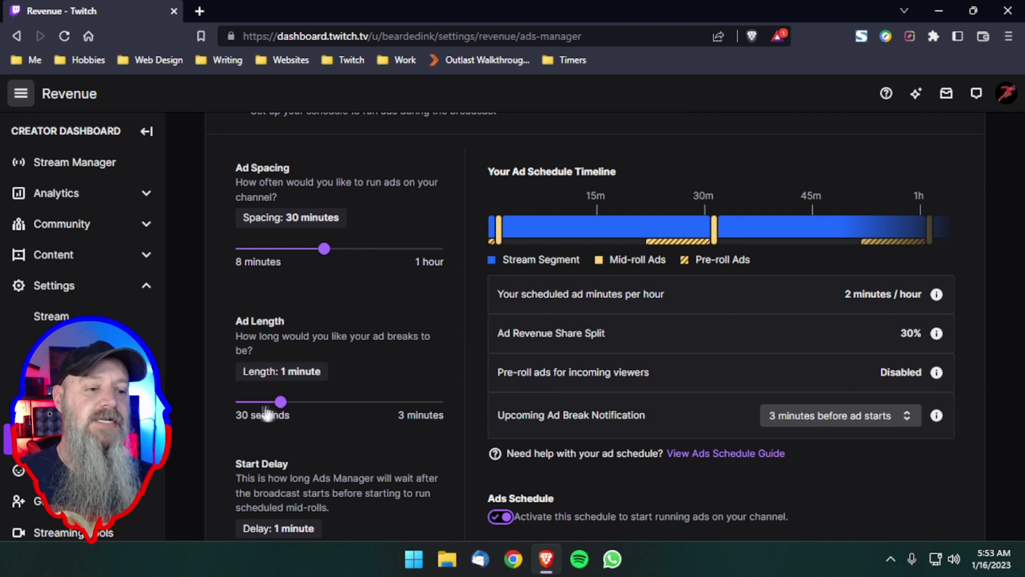
{"action": "left_click_drag", "start_coordinate": [266, 410], "coordinate": [243, 409]}
{"action": "mouse_move", "coordinate": [613, 246]}
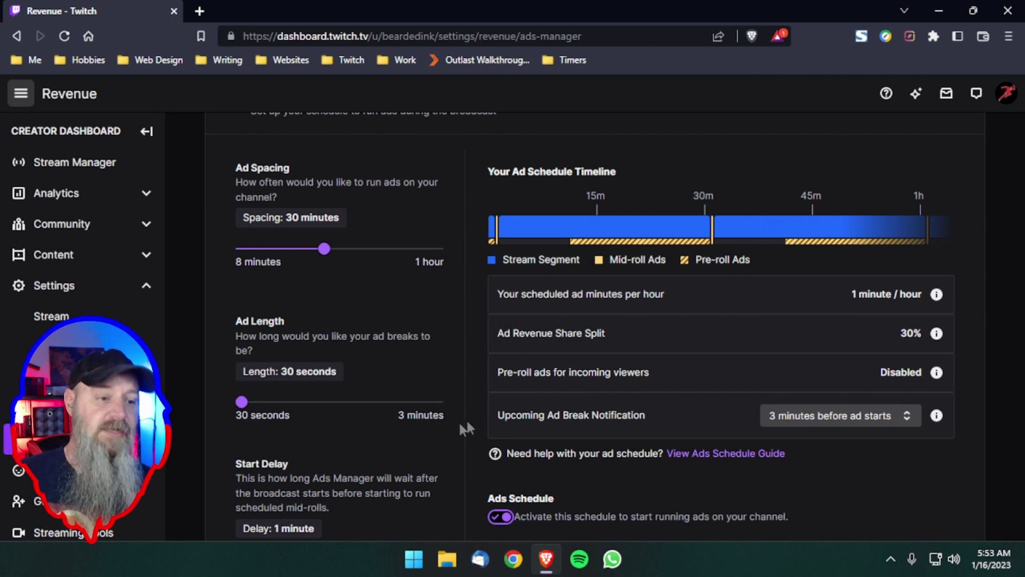
Step: Change the ad length to 1 minute, then back to 1m 30s for 3 ad minutes per hour
{"action": "left_click", "coordinate": [280, 402]}
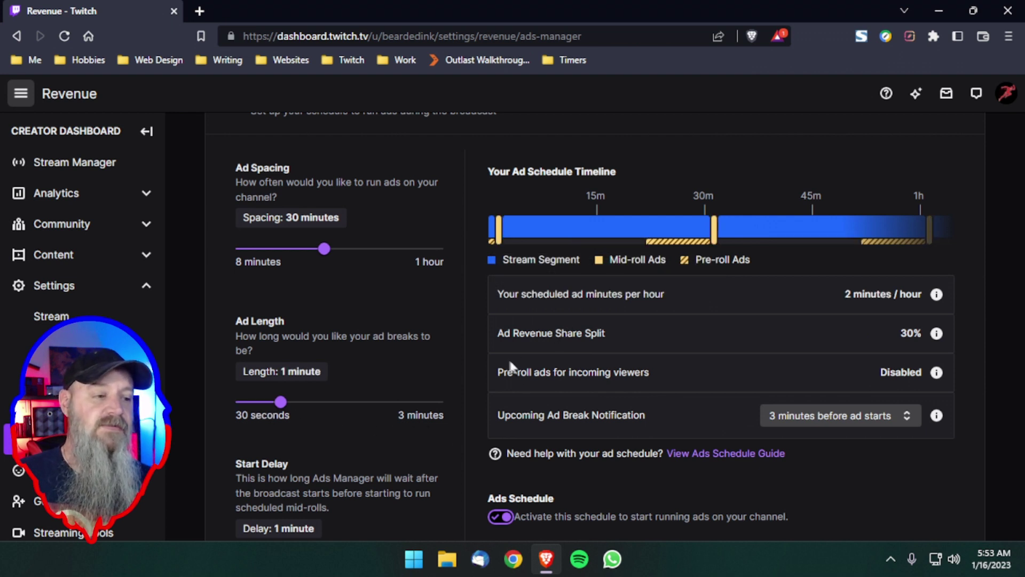
{"action": "mouse_move", "coordinate": [501, 241]}
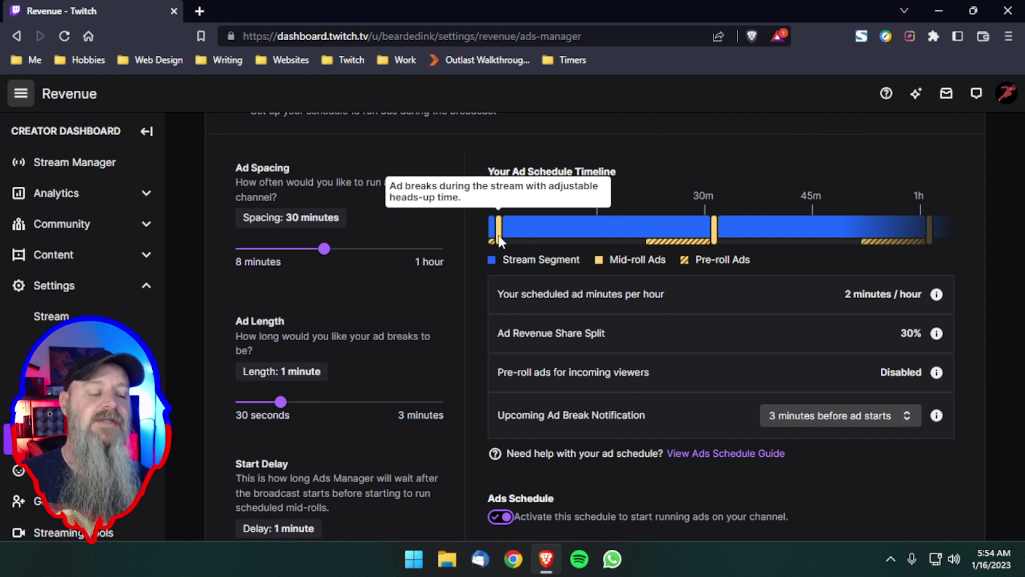
{"action": "mouse_move", "coordinate": [644, 245]}
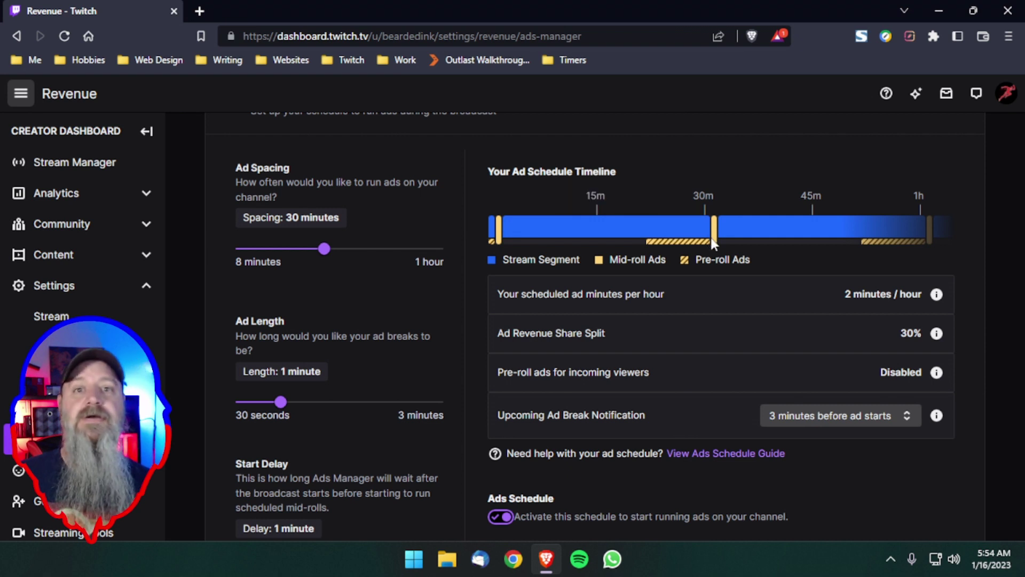
{"action": "mouse_move", "coordinate": [713, 241]}
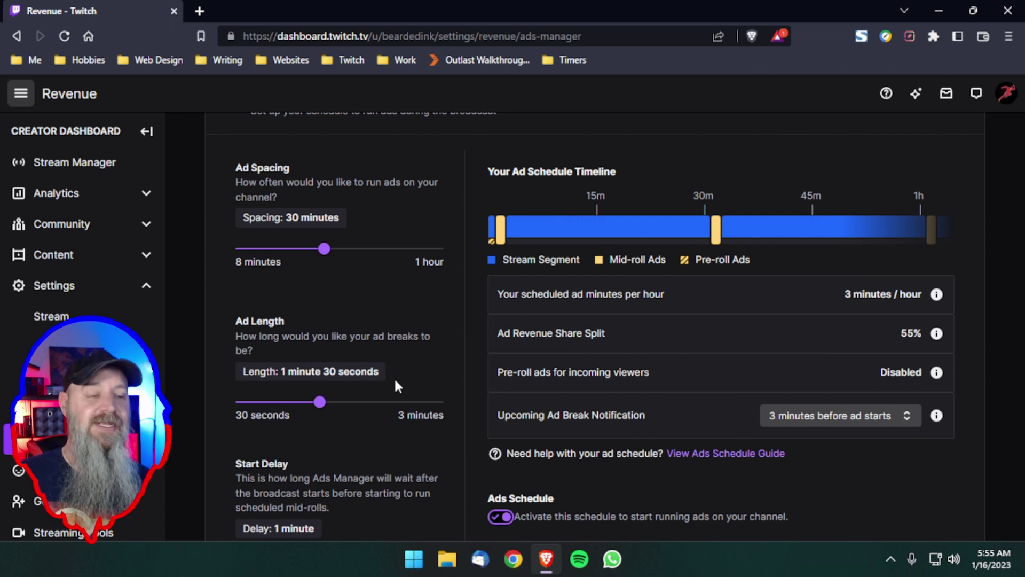
{"action": "scroll", "coordinate": [394, 377], "scroll_direction": "up", "scroll_amount": 2}
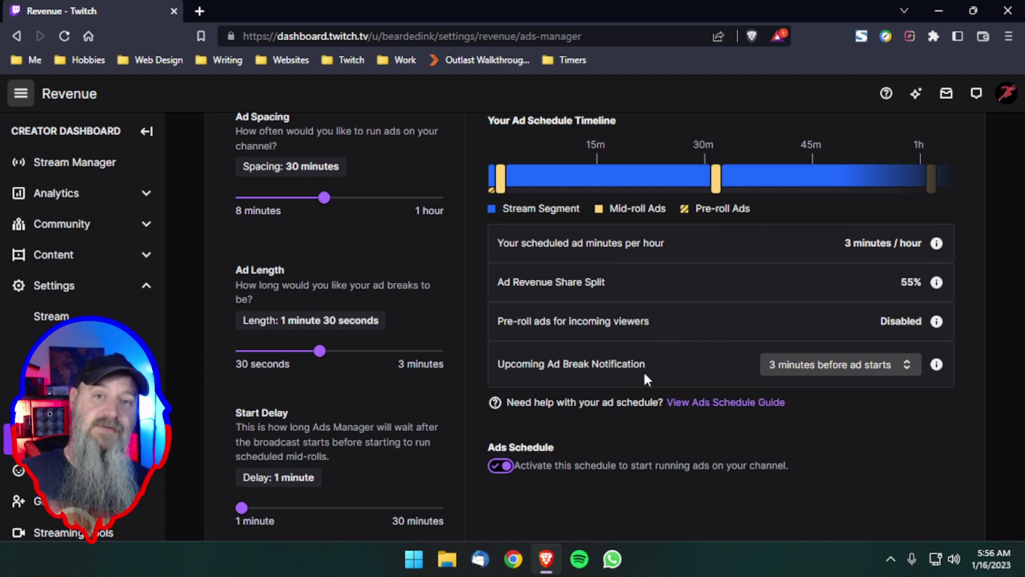
{"action": "left_click", "coordinate": [822, 365]}
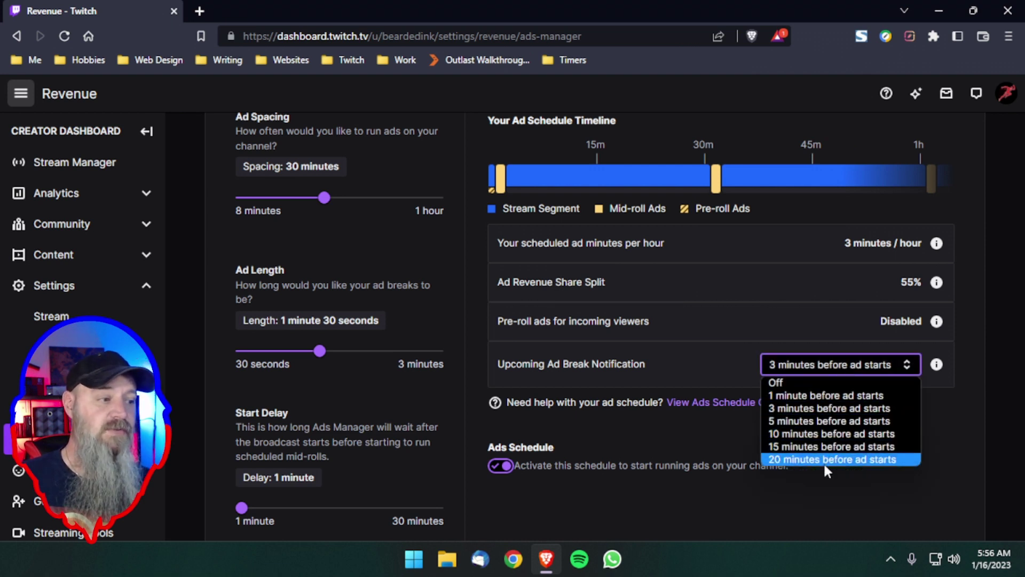
{"action": "left_click", "coordinate": [726, 367]}
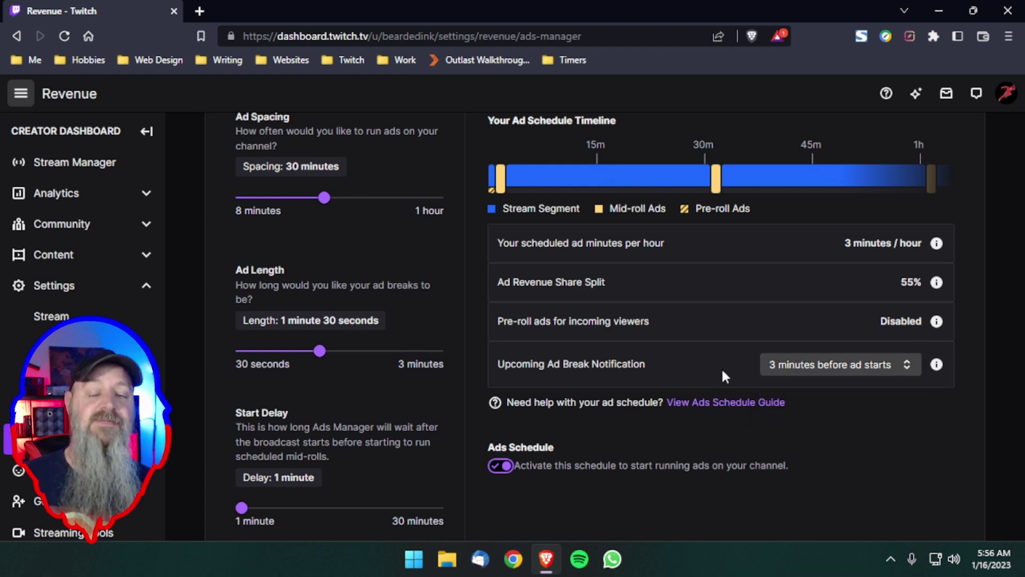
{"action": "left_click", "coordinate": [790, 367]}
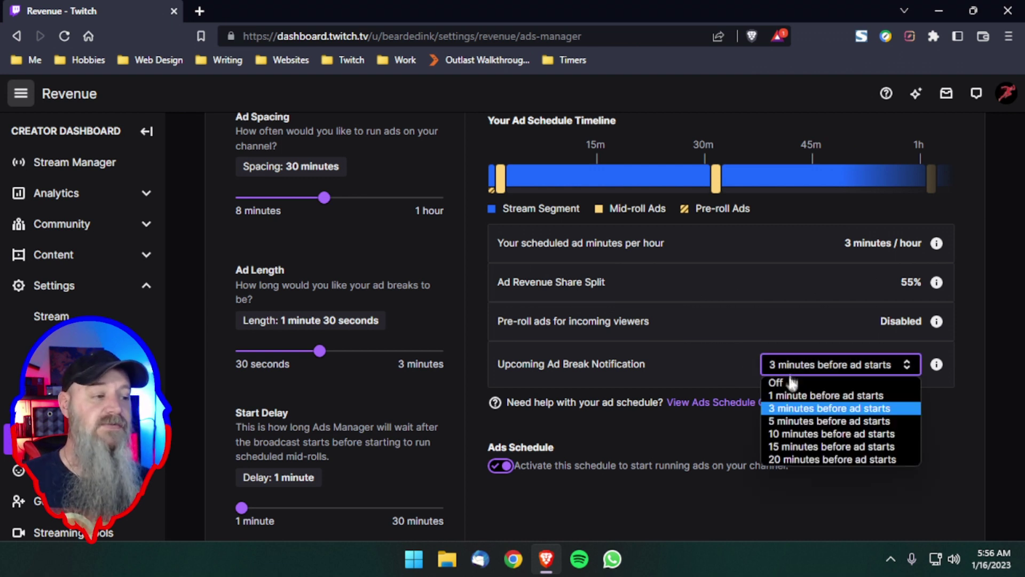
{"action": "left_click", "coordinate": [726, 358]}
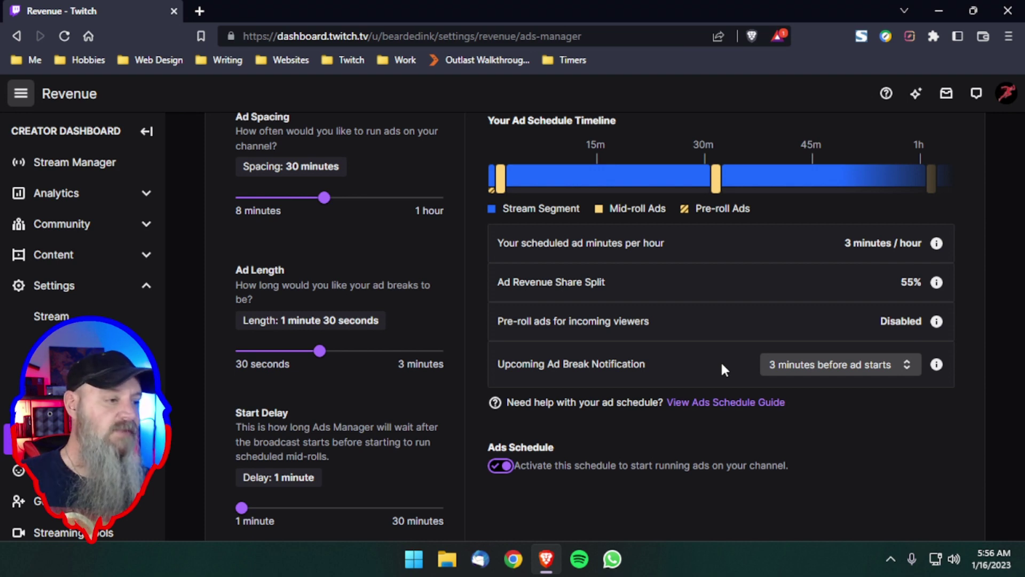
Step: Save the activated Ads Manager schedule
{"action": "scroll", "coordinate": [724, 368], "scroll_direction": "down", "scroll_amount": 2}
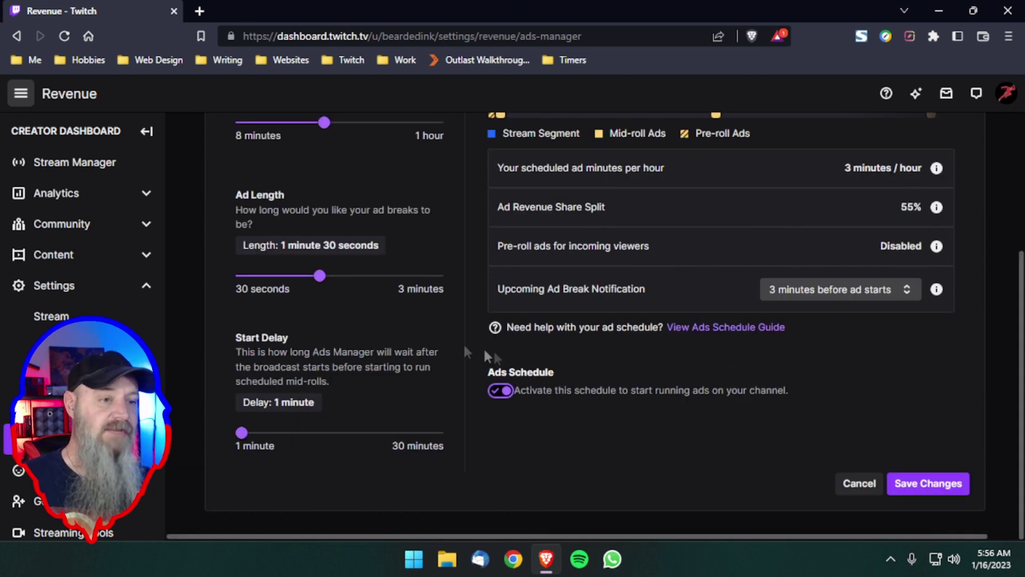
{"action": "left_click", "coordinate": [946, 485]}
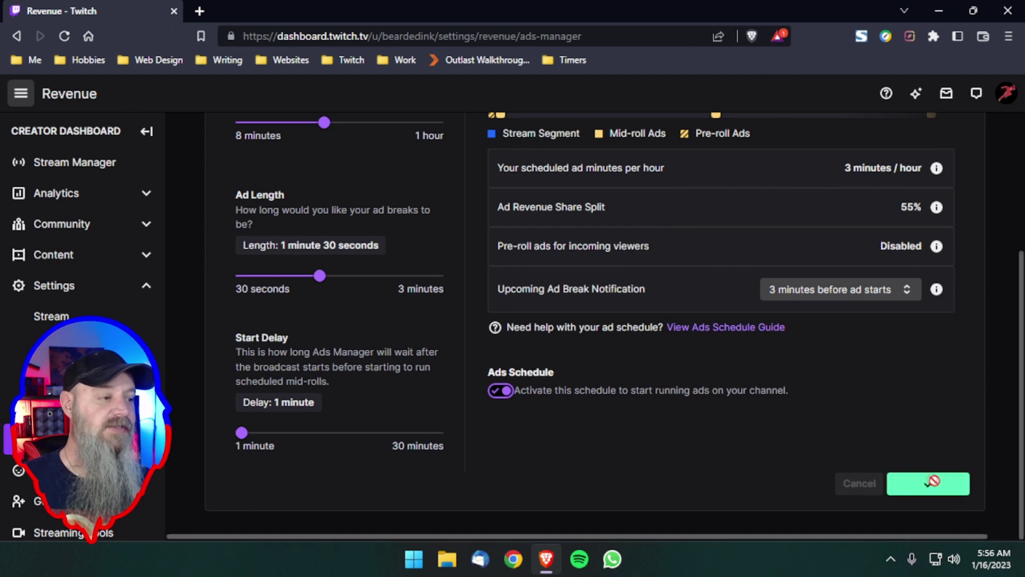
{"action": "scroll", "coordinate": [356, 242], "scroll_direction": "up", "scroll_amount": 4}
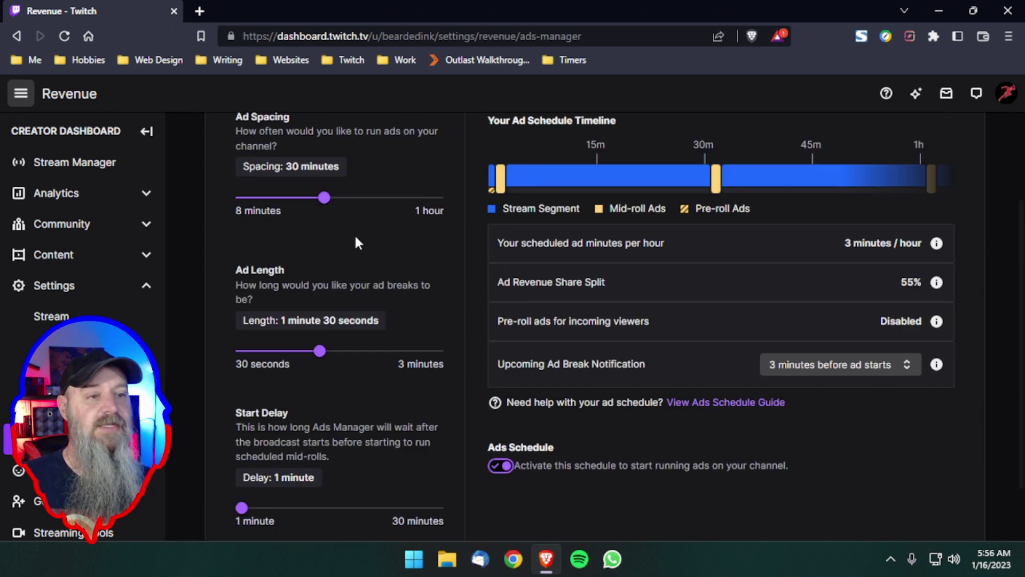
Step: Return to the Revenue settings page, review its Ads section, then go to Stream Manager
{"action": "left_click", "coordinate": [220, 175]}
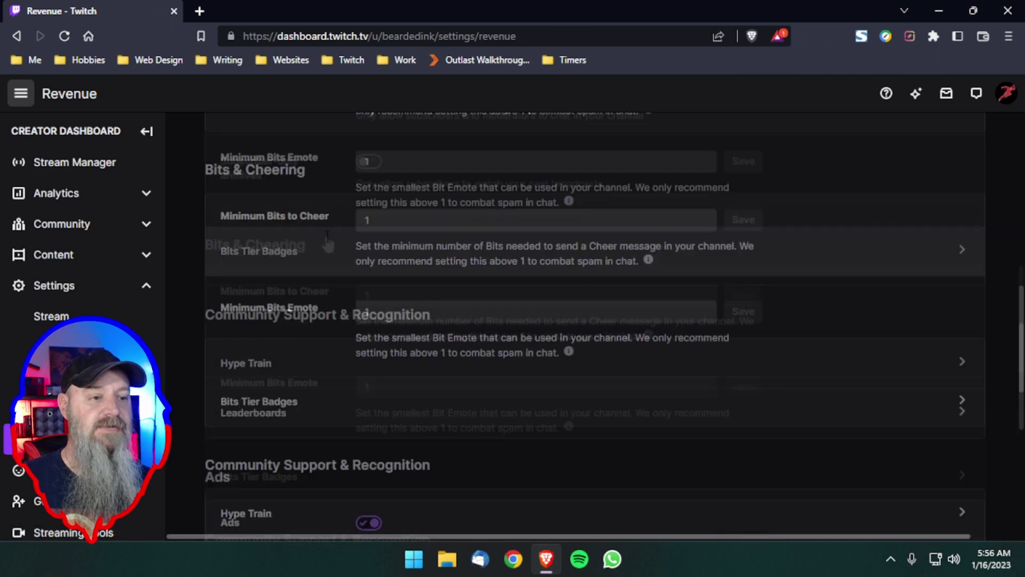
{"action": "scroll", "coordinate": [328, 320], "scroll_direction": "up", "scroll_amount": 3}
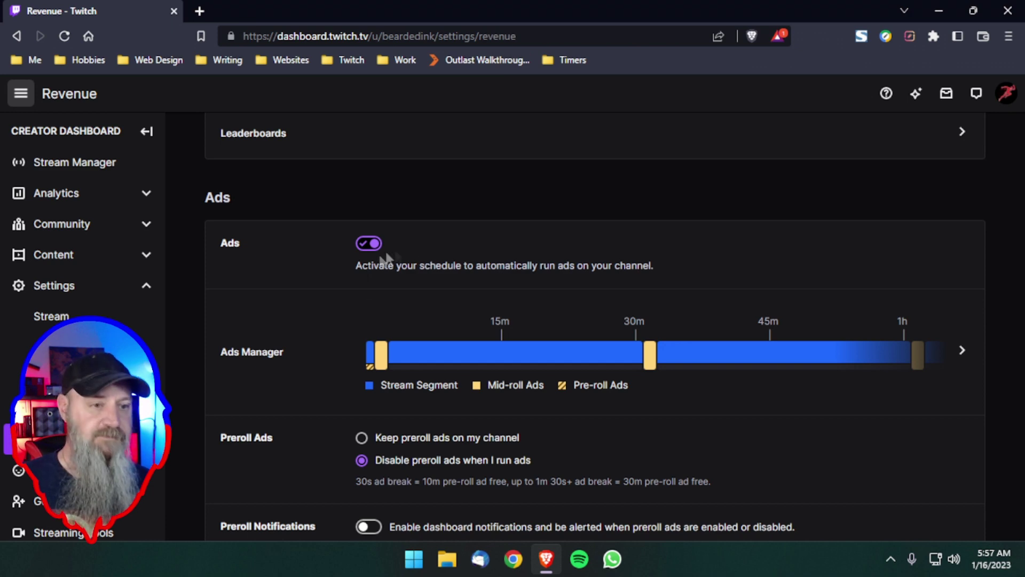
{"action": "scroll", "coordinate": [320, 292], "scroll_direction": "up", "scroll_amount": 10}
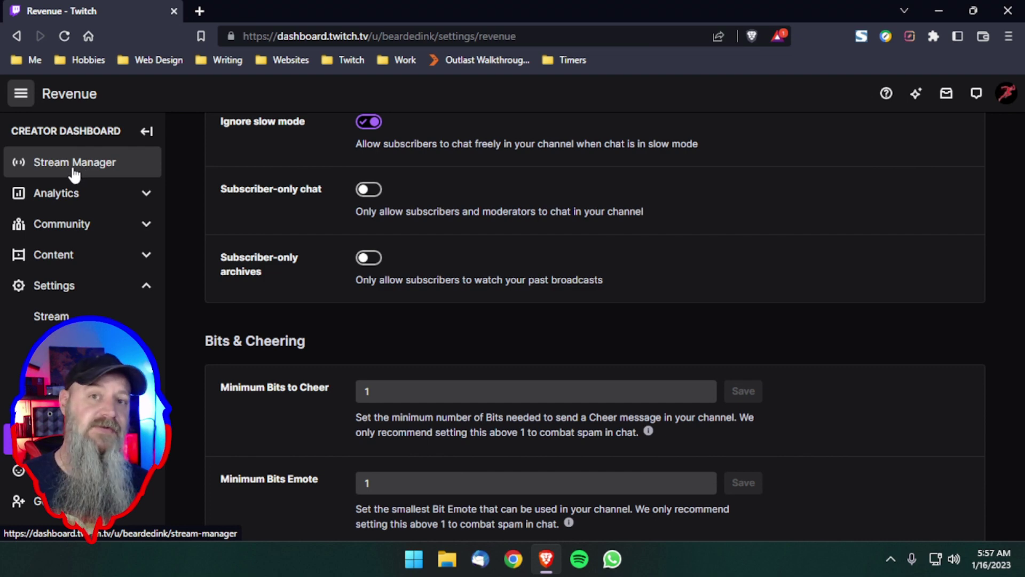
{"action": "left_click", "coordinate": [74, 165]}
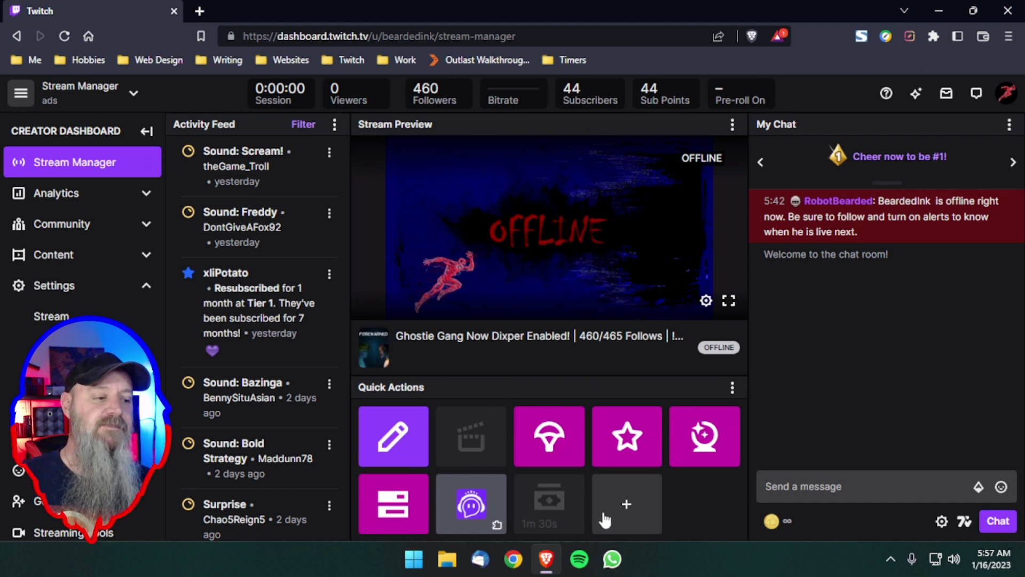
Step: Confirm the Monetize quick action 'Run 1m 30s Ad Break' shows Added, then close the list
{"action": "left_click", "coordinate": [615, 515]}
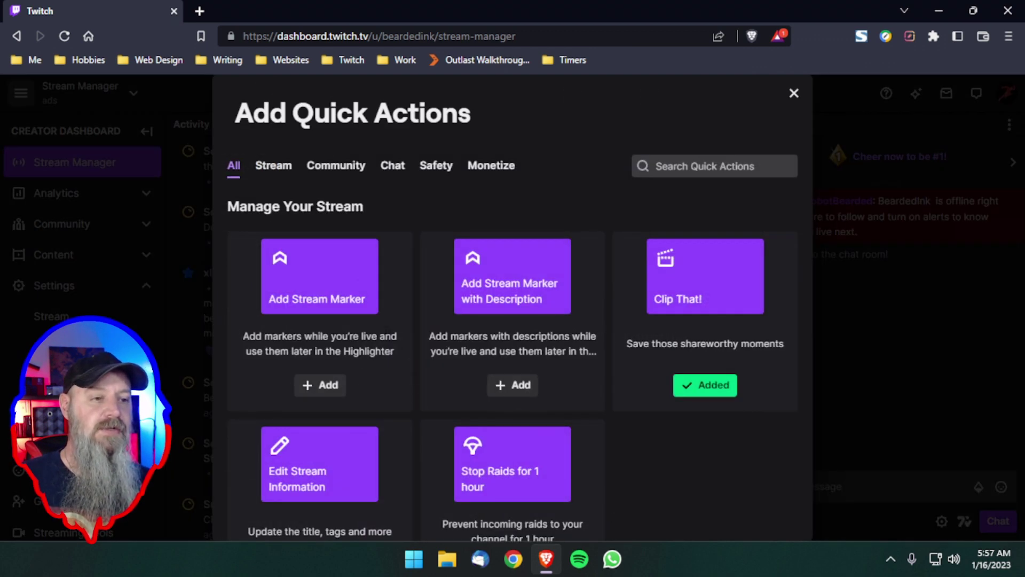
{"action": "left_click", "coordinate": [489, 171]}
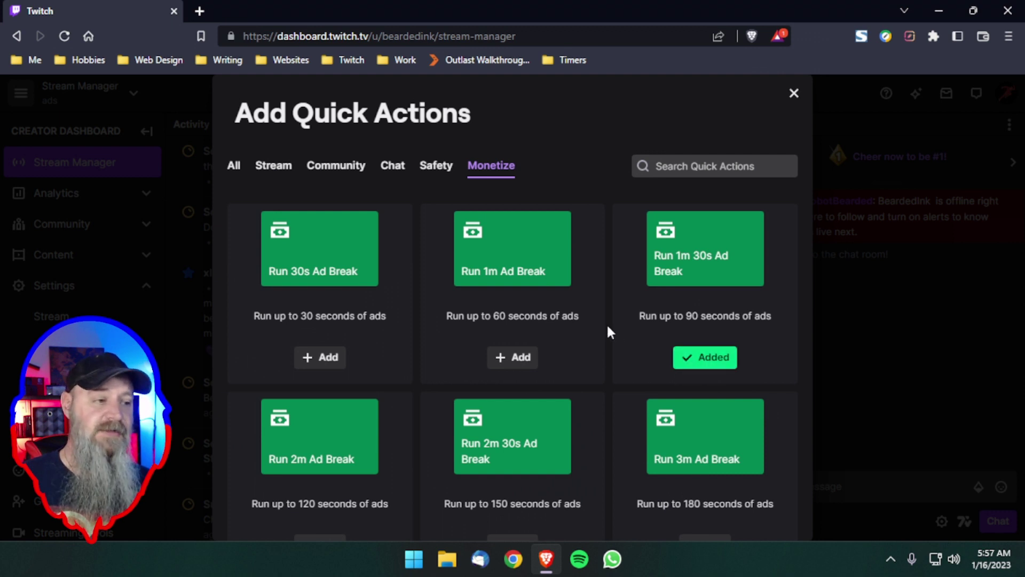
{"action": "scroll", "coordinate": [610, 331], "scroll_direction": "down", "scroll_amount": 2}
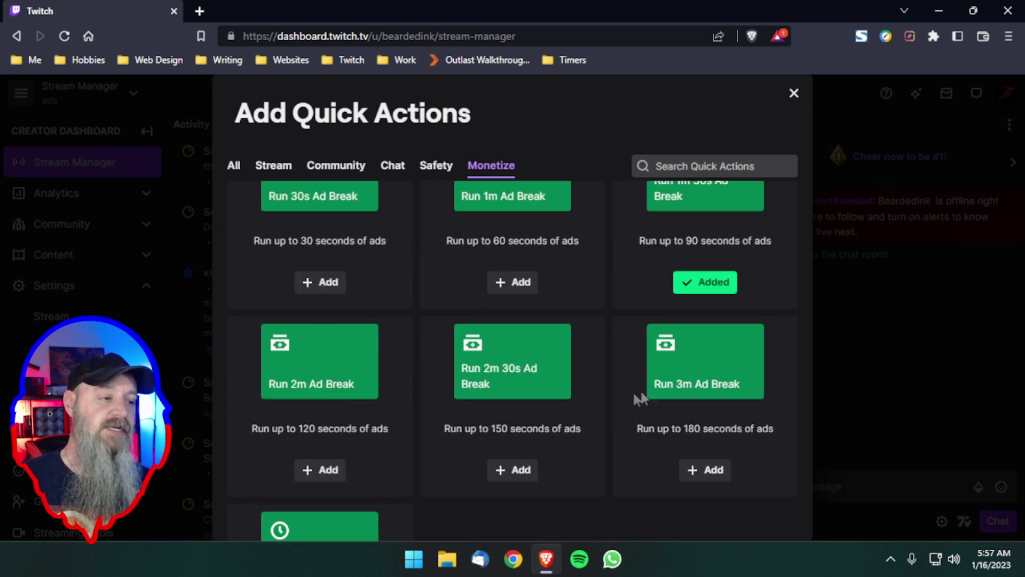
{"action": "scroll", "coordinate": [640, 398], "scroll_direction": "down", "scroll_amount": 3}
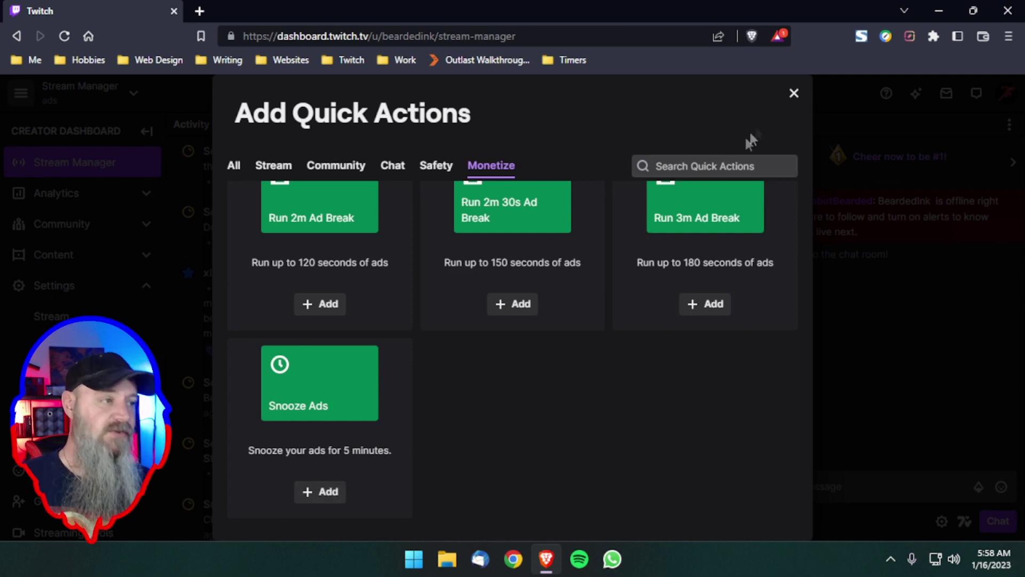
{"action": "left_click", "coordinate": [794, 92]}
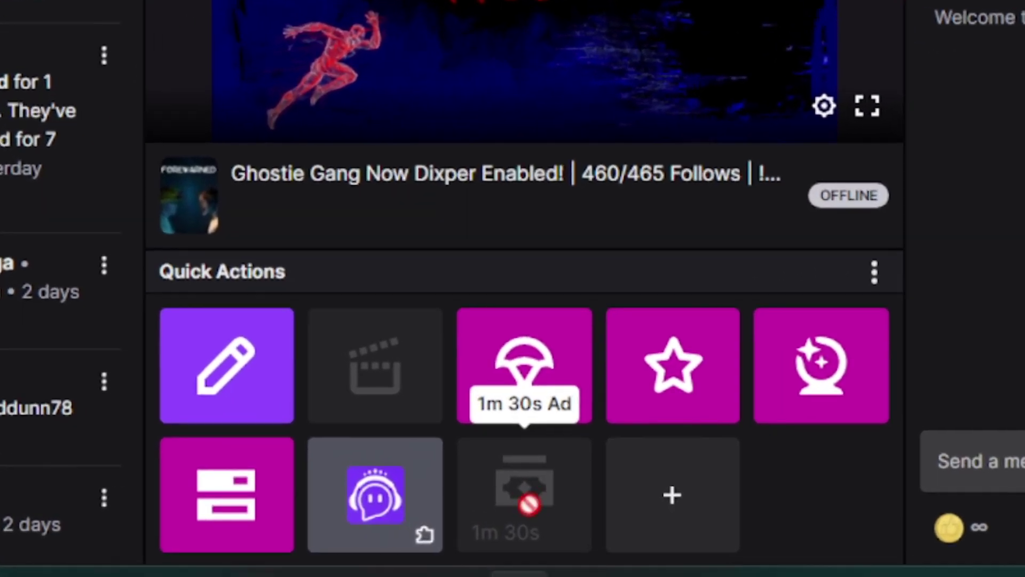